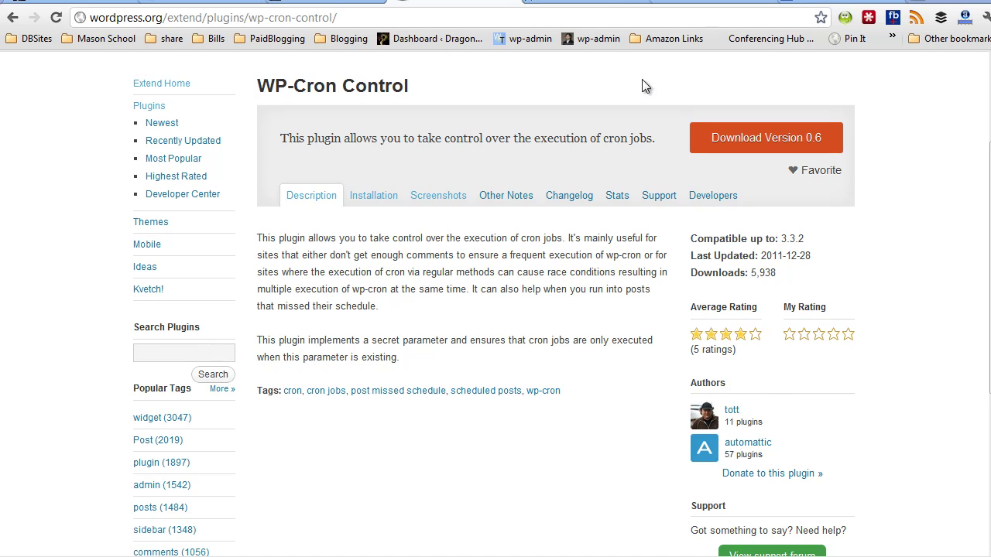
Step: Return to the site's 'cron control' plugin search results showing WP-Cron Control 0.6
{"action": "key", "text": "alt+Left"}
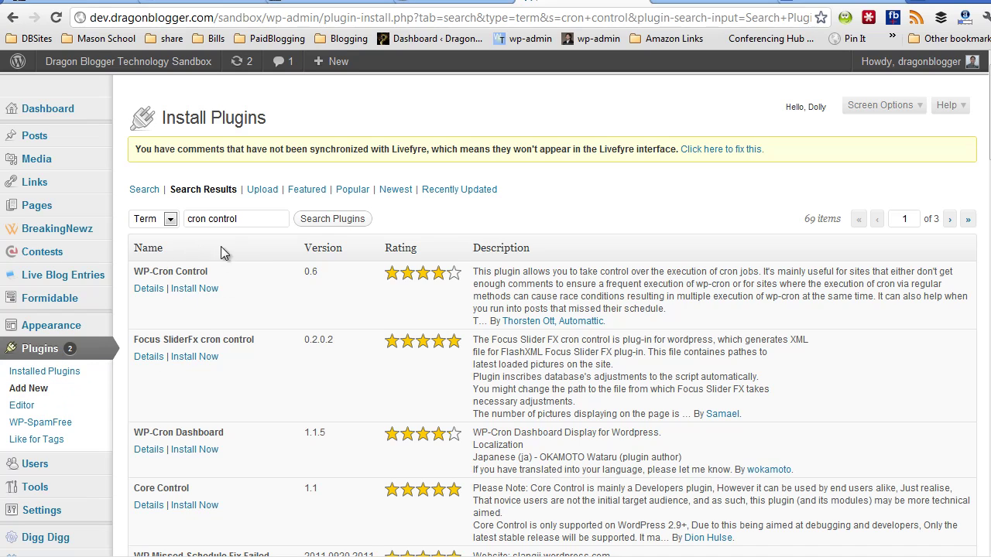
Step: Install WP-Cron Control 0.6, confirm the prompt, and activate the plugin
{"action": "left_click", "coordinate": [199, 292]}
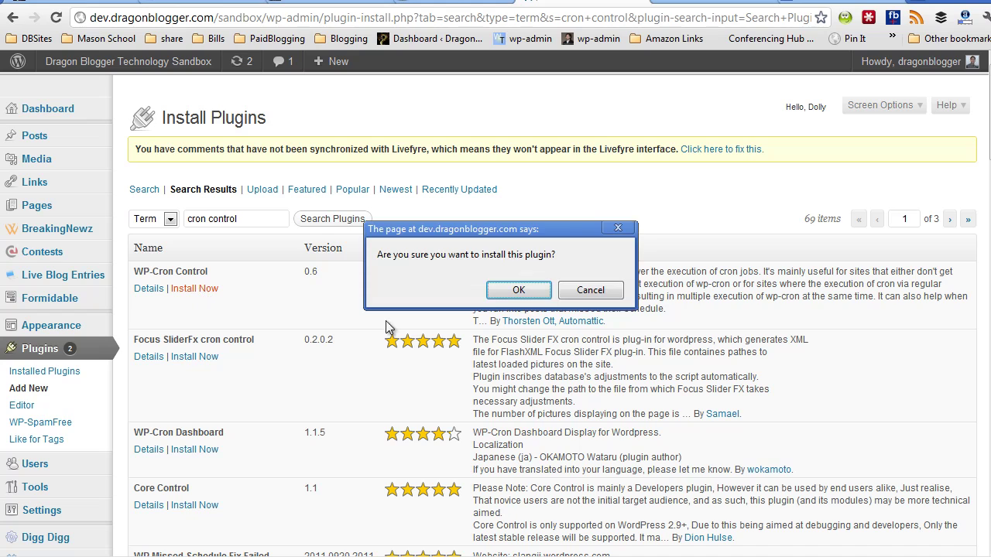
{"action": "left_click", "coordinate": [515, 290]}
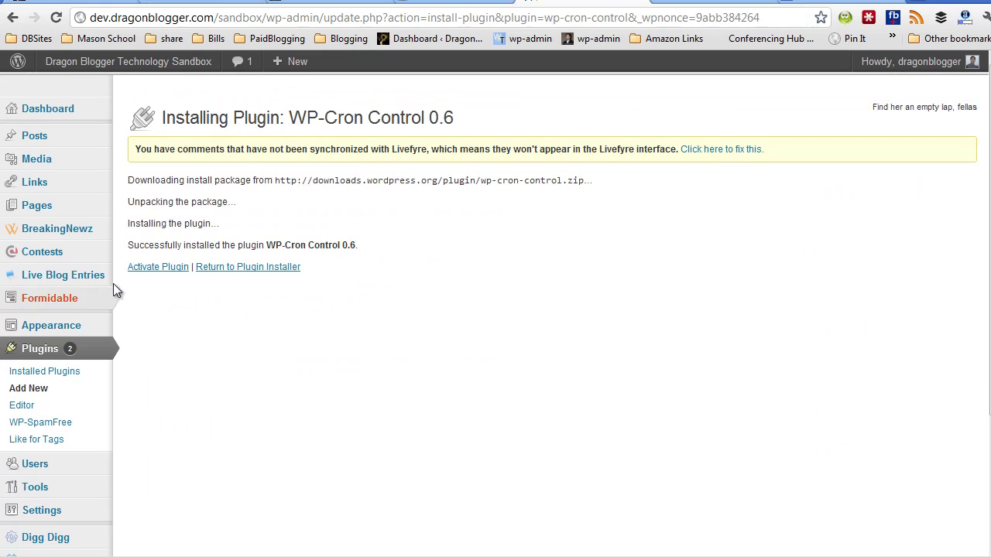
{"action": "left_click", "coordinate": [152, 268]}
{"action": "scroll", "coordinate": [162, 261], "scroll_direction": "down", "scroll_amount": 5}
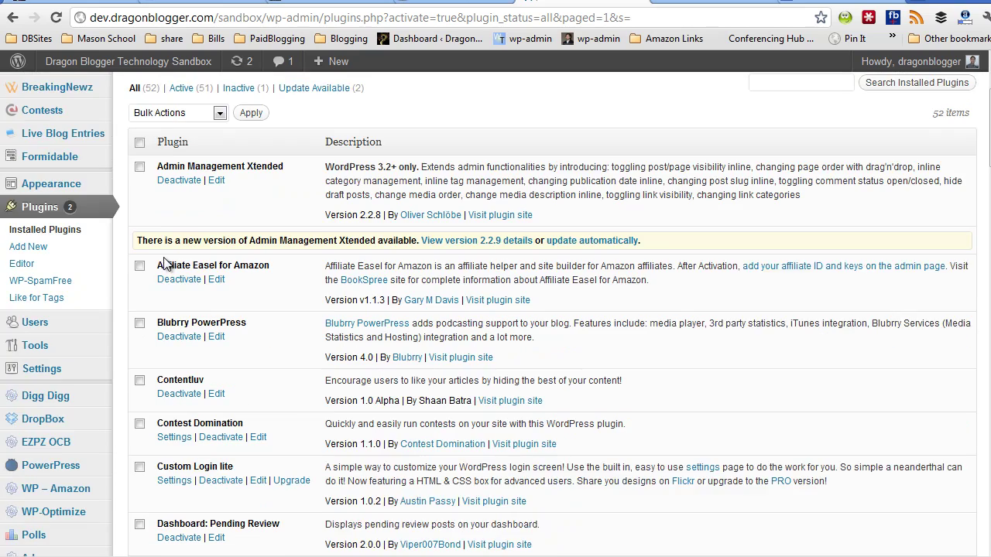
Step: Open Settings > WP-Cron Control and switch scheduled post validation to Yes, then back to No
{"action": "mouse_move", "coordinate": [43, 213]}
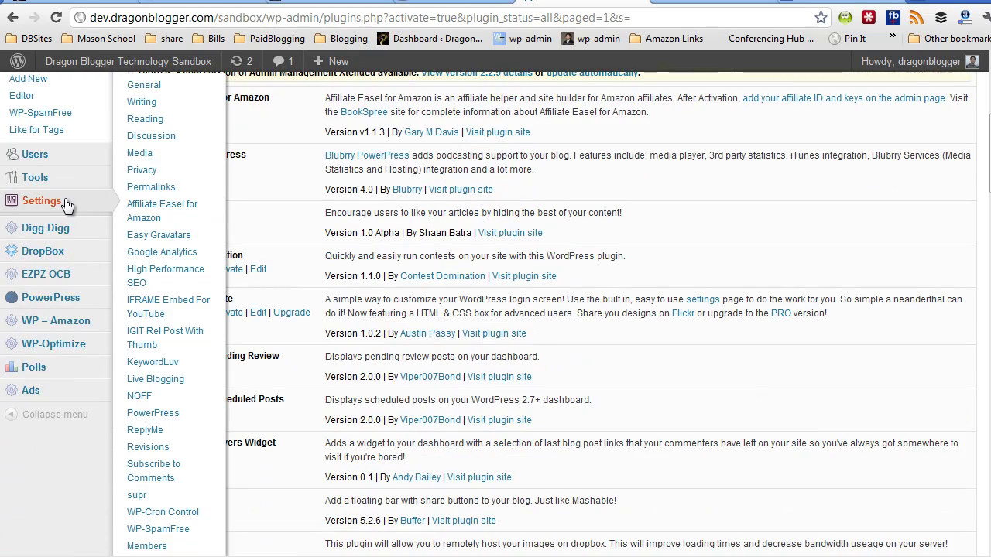
{"action": "left_click", "coordinate": [177, 517]}
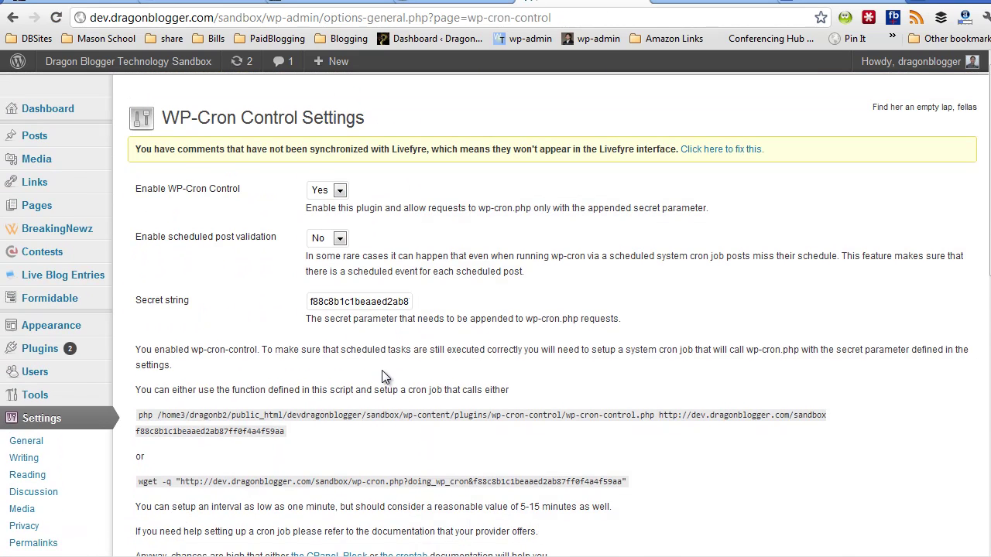
{"action": "scroll", "coordinate": [382, 370], "scroll_direction": "down", "scroll_amount": 2}
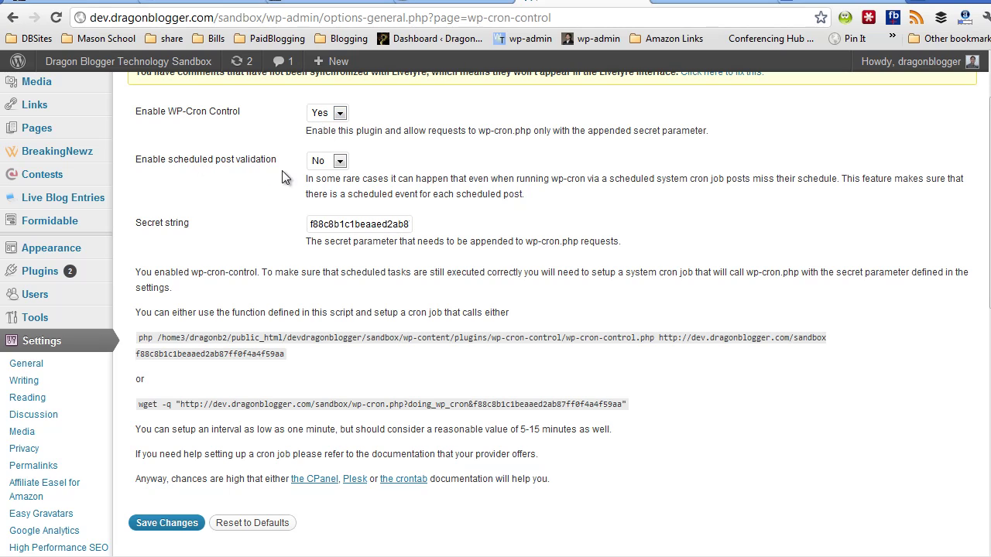
{"action": "left_click", "coordinate": [325, 162]}
{"action": "left_click", "coordinate": [322, 189]}
{"action": "left_click", "coordinate": [333, 165]}
{"action": "left_click", "coordinate": [320, 188]}
Step: Select the full php wp-cron-control.php cron command line to copy it
{"action": "left_click_drag", "start_coordinate": [285, 356], "coordinate": [136, 341]}
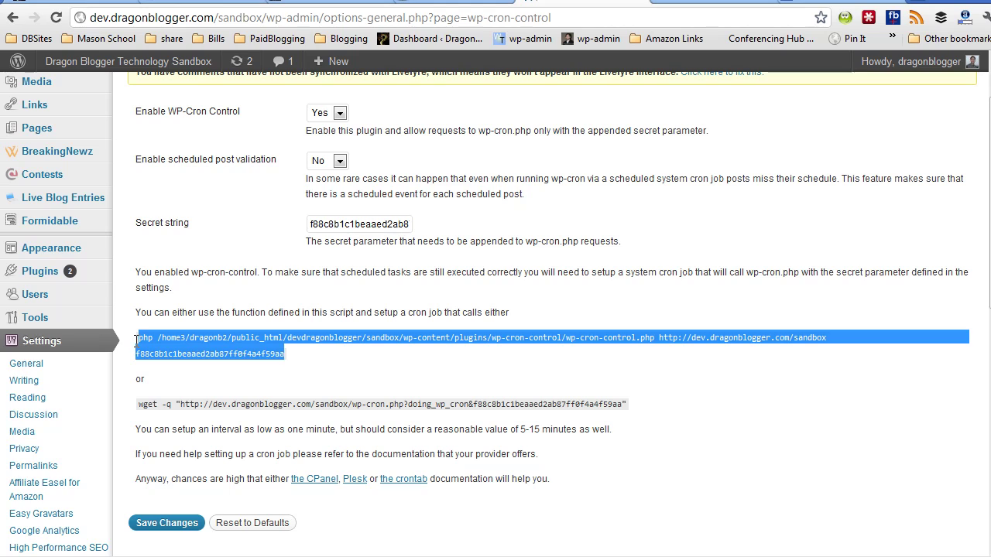
{"action": "left_click", "coordinate": [187, 415]}
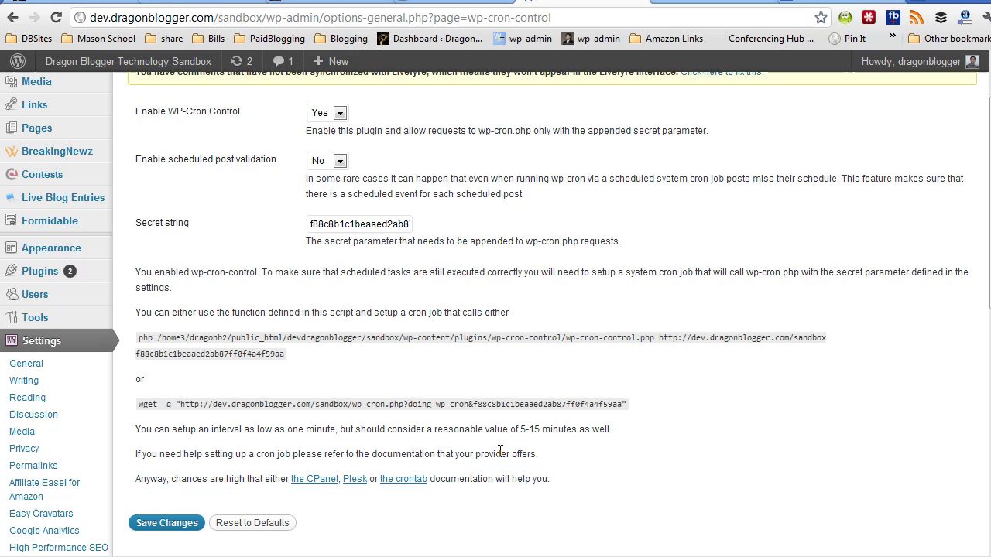
{"action": "triple_click", "coordinate": [207, 409]}
{"action": "left_click", "coordinate": [224, 343]}
{"action": "left_click_drag", "start_coordinate": [286, 354], "coordinate": [134, 338]}
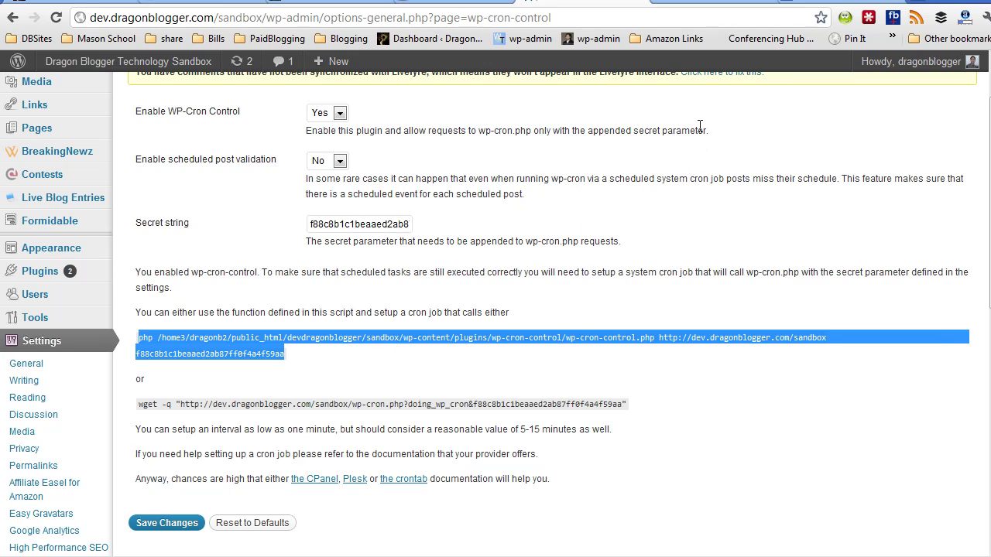
Step: In the Bluehost cPanel tab, open the Cron Jobs page from the Advanced section
{"action": "left_click", "coordinate": [836, 4]}
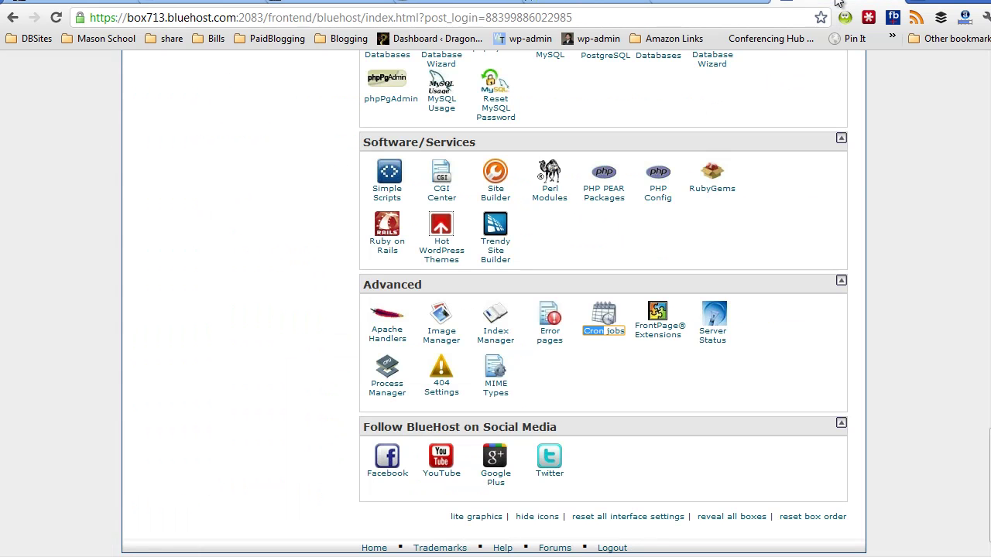
{"action": "scroll", "coordinate": [723, 351], "scroll_direction": "up", "scroll_amount": 4}
{"action": "scroll", "coordinate": [735, 348], "scroll_direction": "up", "scroll_amount": 4}
{"action": "scroll", "coordinate": [738, 345], "scroll_direction": "down", "scroll_amount": 8}
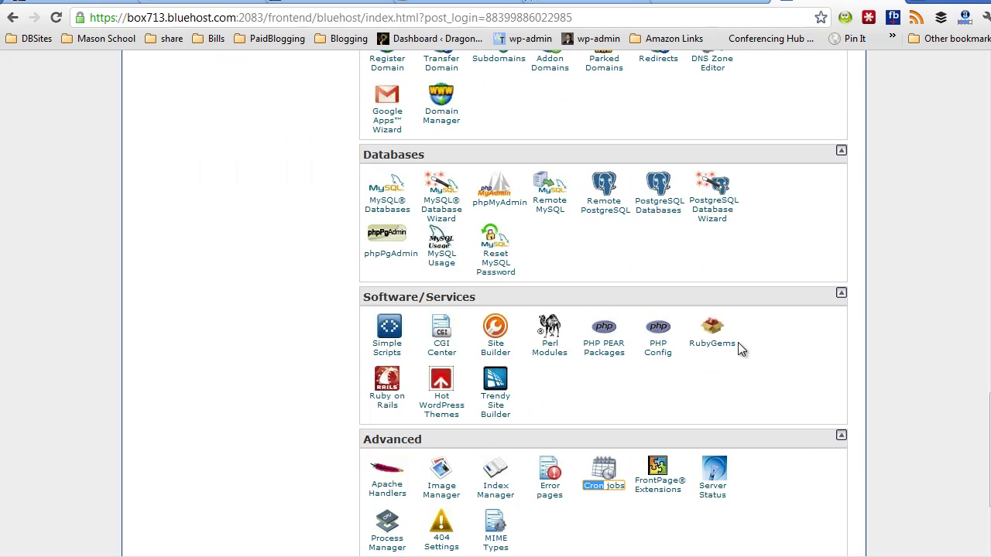
{"action": "left_click", "coordinate": [623, 374]}
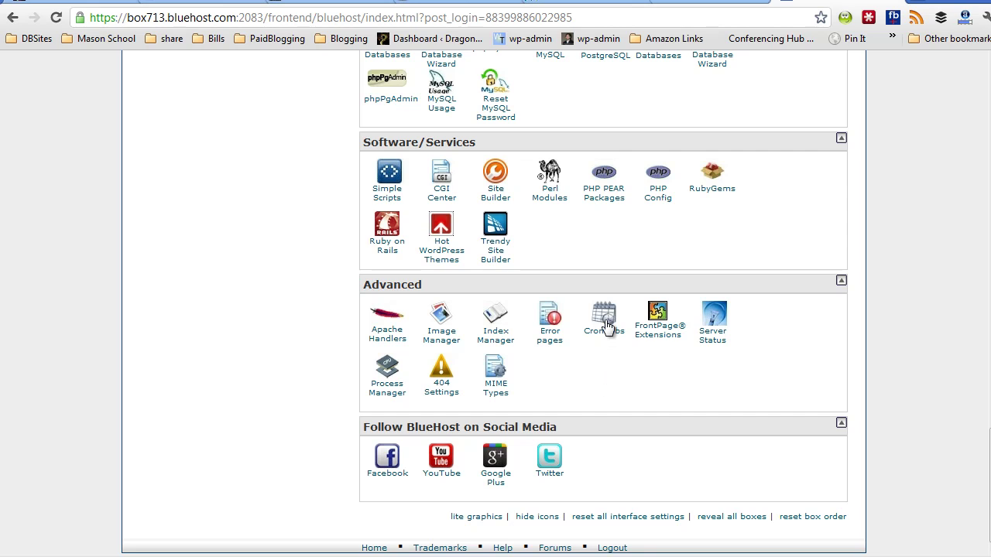
{"action": "left_click", "coordinate": [606, 327]}
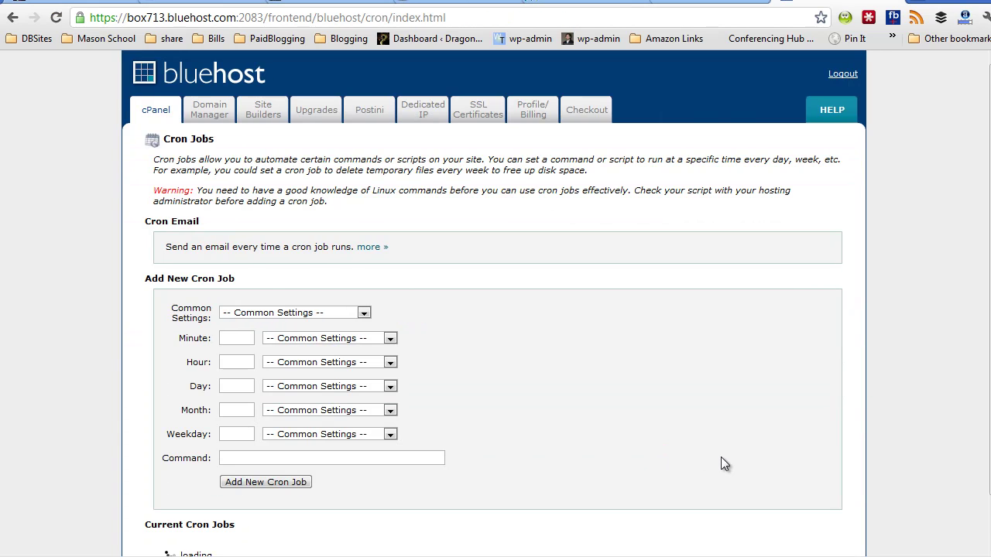
{"action": "scroll", "coordinate": [734, 439], "scroll_direction": "down", "scroll_amount": 1}
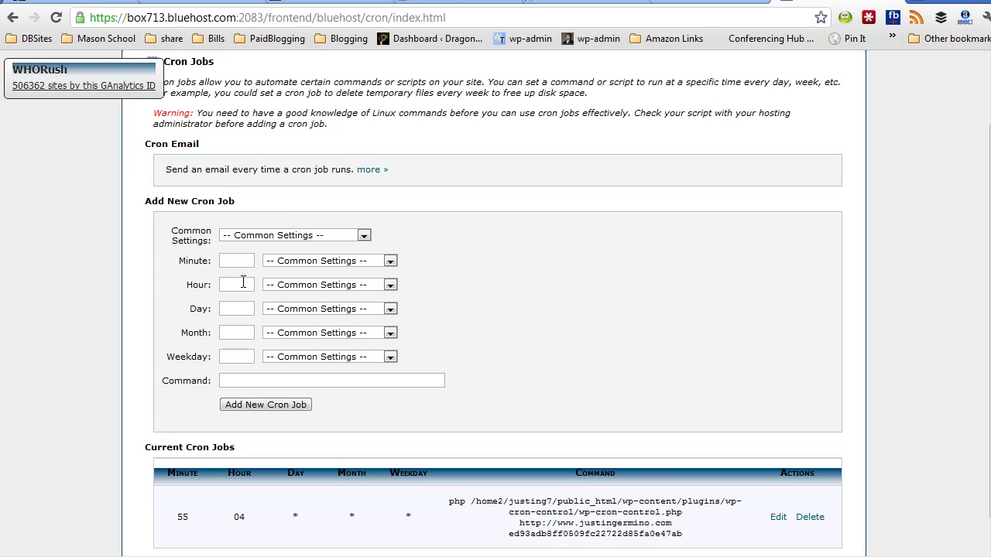
Step: Set the cron schedule to minute :05 with every hour, day, month and weekday
{"action": "left_click", "coordinate": [312, 264]}
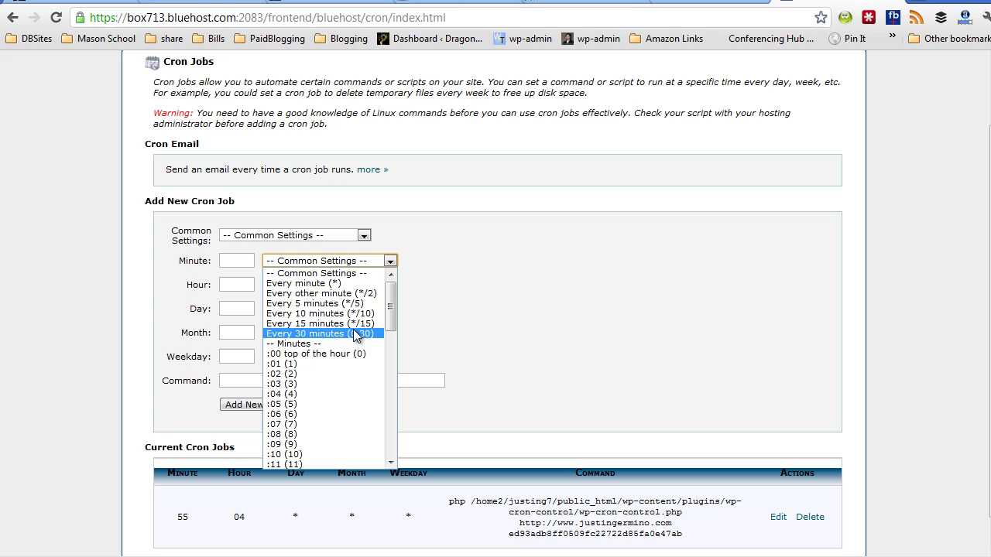
{"action": "left_click", "coordinate": [317, 404]}
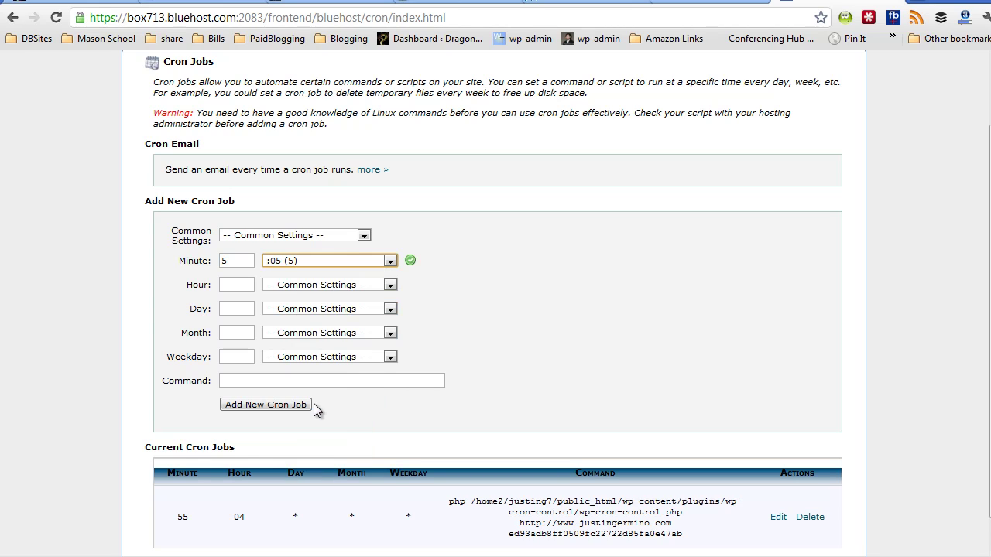
{"action": "left_click", "coordinate": [326, 289]}
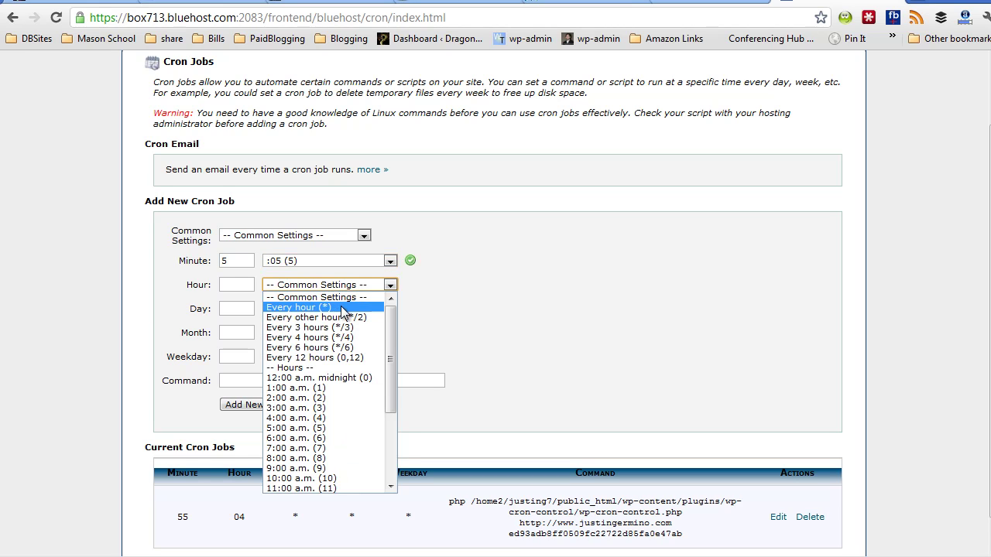
{"action": "left_click", "coordinate": [341, 307]}
{"action": "left_click", "coordinate": [325, 312]}
{"action": "left_click", "coordinate": [298, 331]}
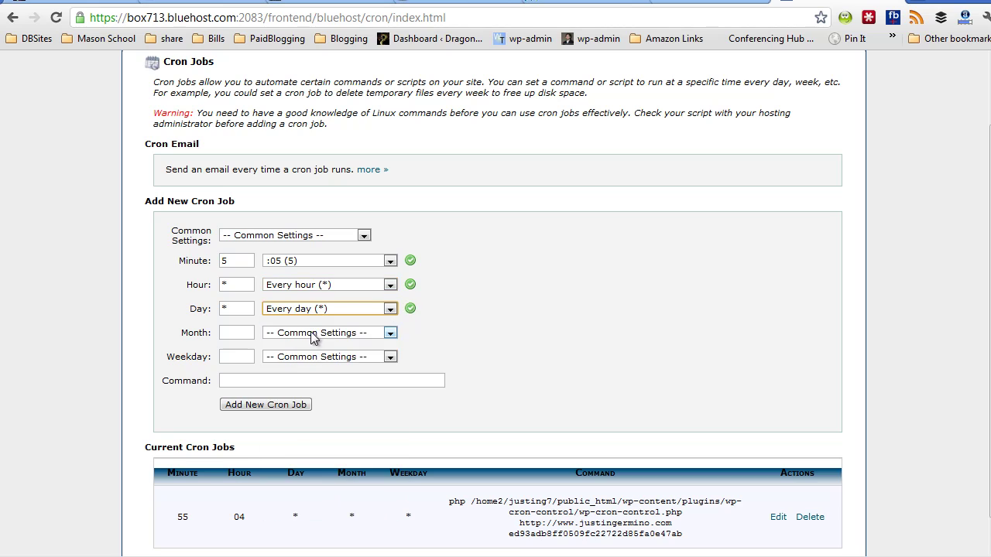
{"action": "left_click", "coordinate": [317, 333]}
{"action": "left_click", "coordinate": [305, 355]}
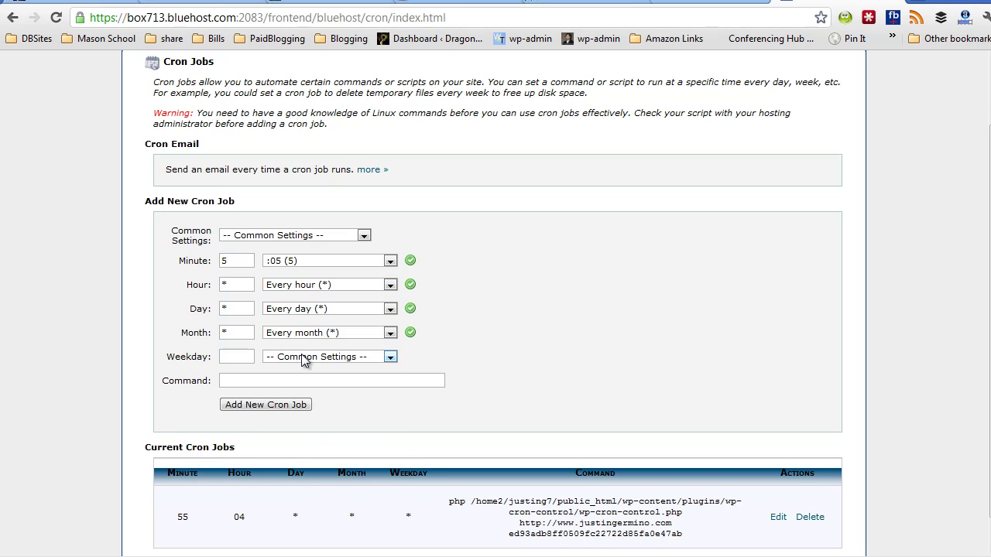
{"action": "left_click", "coordinate": [303, 361]}
{"action": "left_click", "coordinate": [306, 380]}
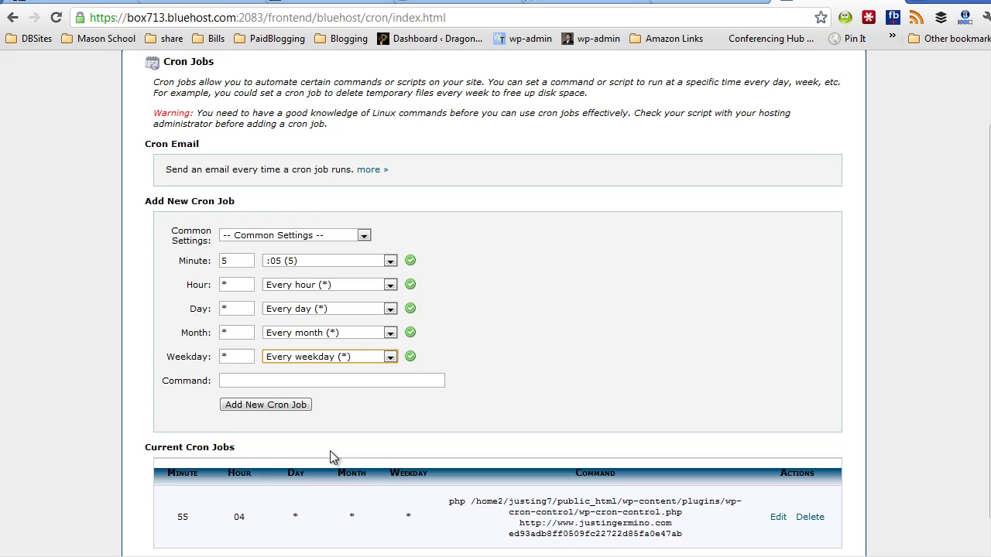
{"action": "left_click", "coordinate": [252, 382]}
Step: Paste the php wp-cron-control.php command into Command and verify its start and trailing secret string
{"action": "key", "text": "ctrl+v"}
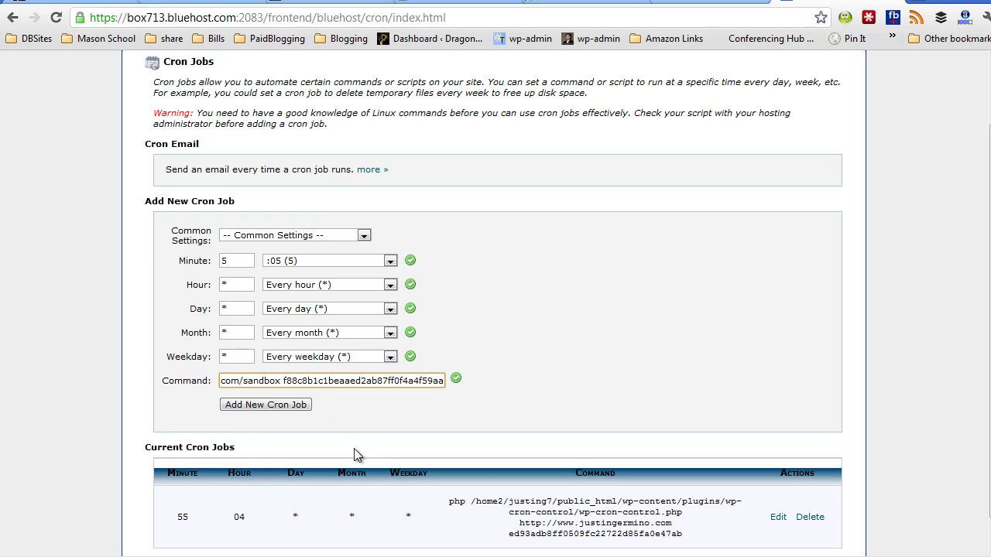
{"action": "key", "text": "Home"}
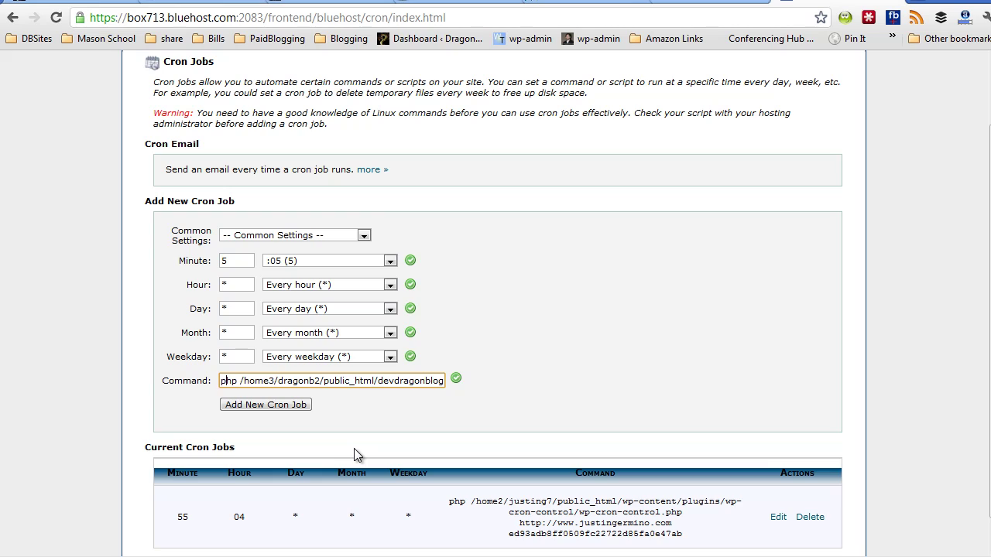
{"action": "type", "text": "php"}
{"action": "key", "text": "End"}
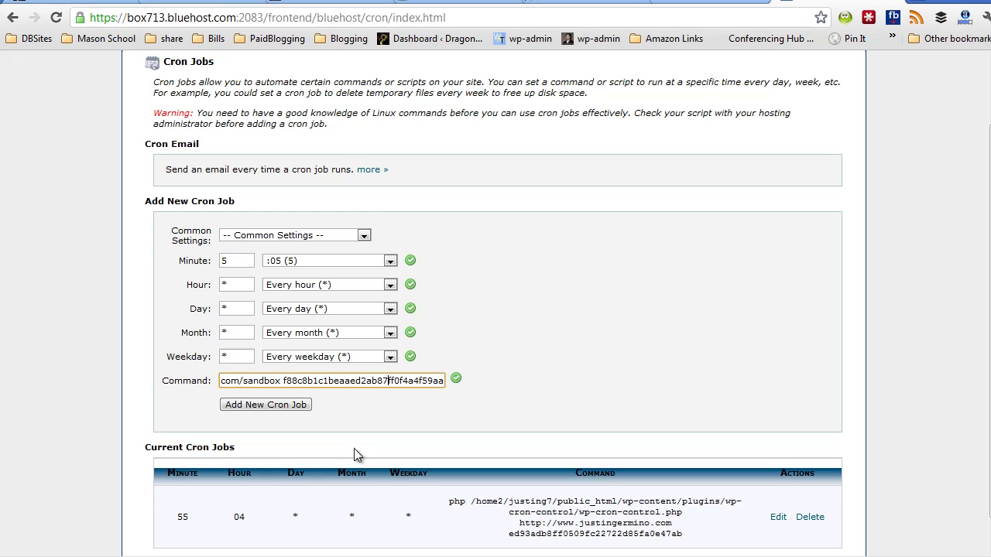
{"action": "key", "text": "ctrl+shift+Left"}
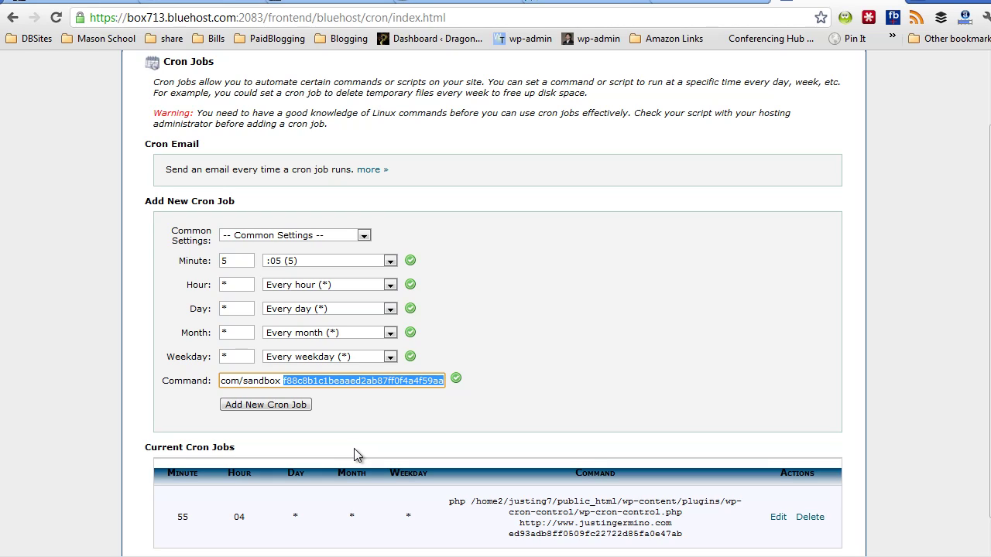
{"action": "key", "text": "Right"}
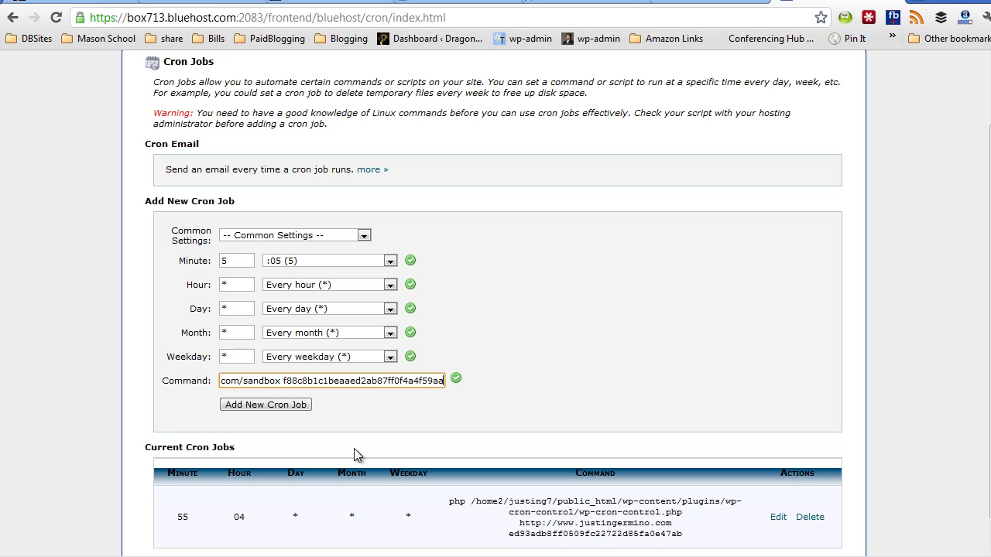
{"action": "key", "text": "Home"}
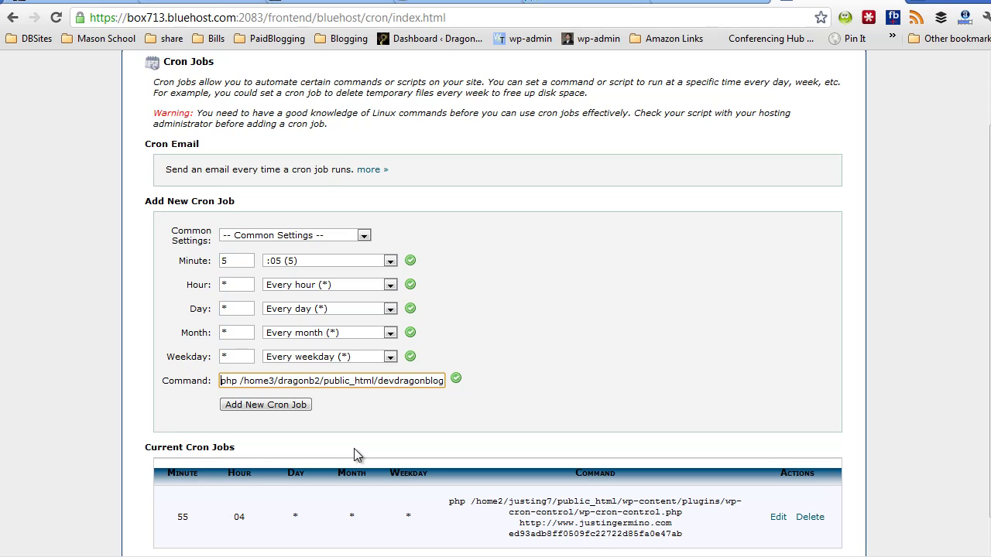
Step: Add the new cron job and check its minute-5 hourly row in Current Cron Jobs
{"action": "left_click", "coordinate": [277, 407]}
{"action": "scroll", "coordinate": [572, 303], "scroll_direction": "down", "scroll_amount": 2}
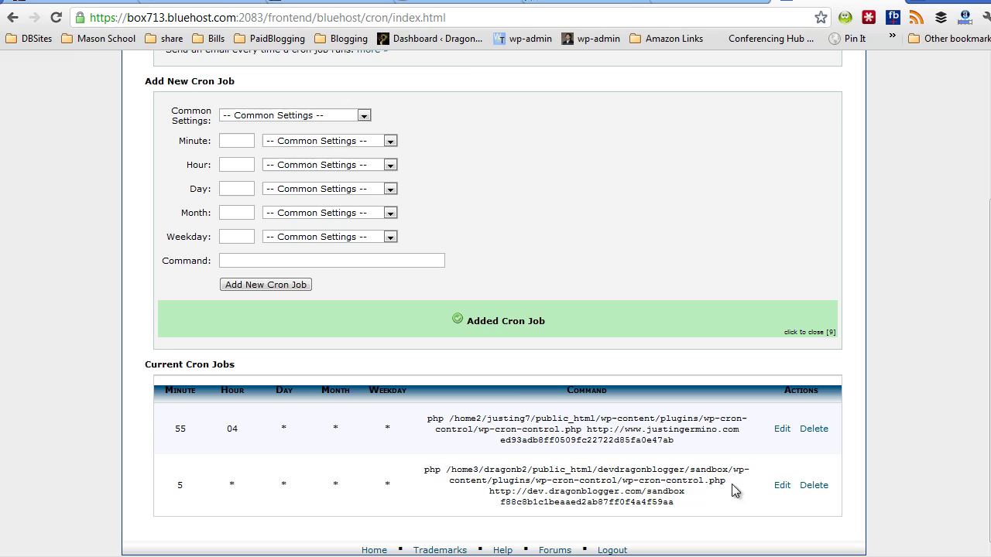
{"action": "scroll", "coordinate": [462, 264], "scroll_direction": "up", "scroll_amount": 2}
{"action": "scroll", "coordinate": [299, 449], "scroll_direction": "down", "scroll_amount": 2}
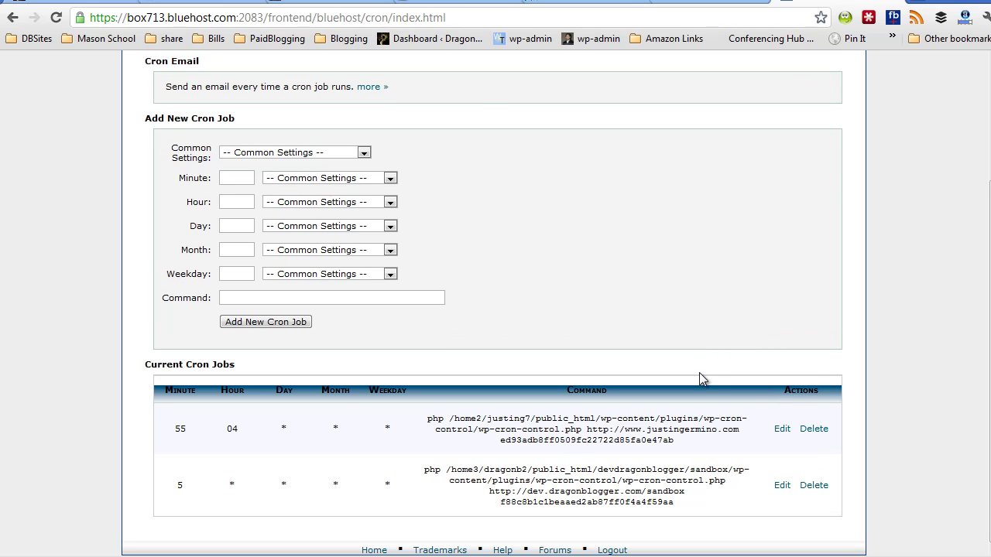
{"action": "scroll", "coordinate": [689, 364], "scroll_direction": "up", "scroll_amount": 5}
Step: Switch to the second blog's WP-Cron Control settings, where scheduled post validation is Yes
{"action": "left_click", "coordinate": [318, 4]}
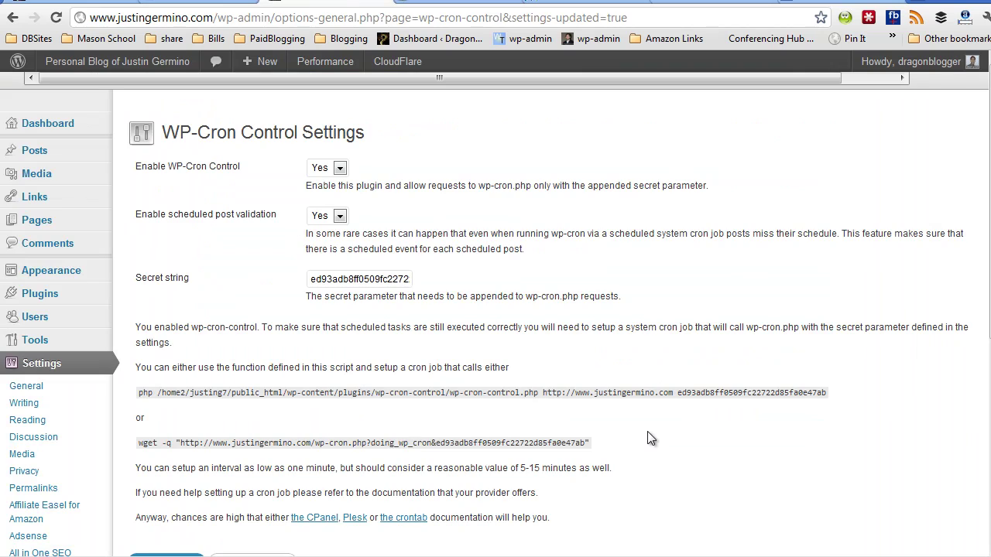